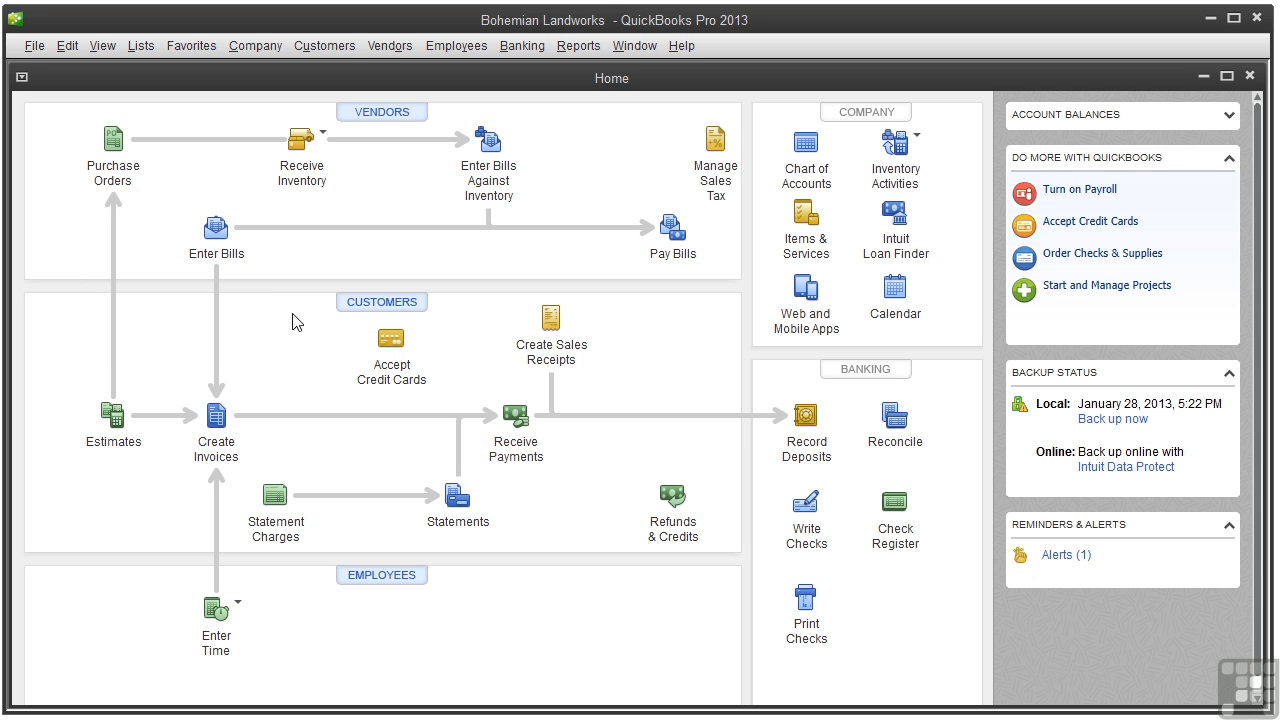
Step: Start a local company backup and set its options to add date and time to the file name and limit the folder to 3 copies
click(42, 50)
mouse_move(78, 140)
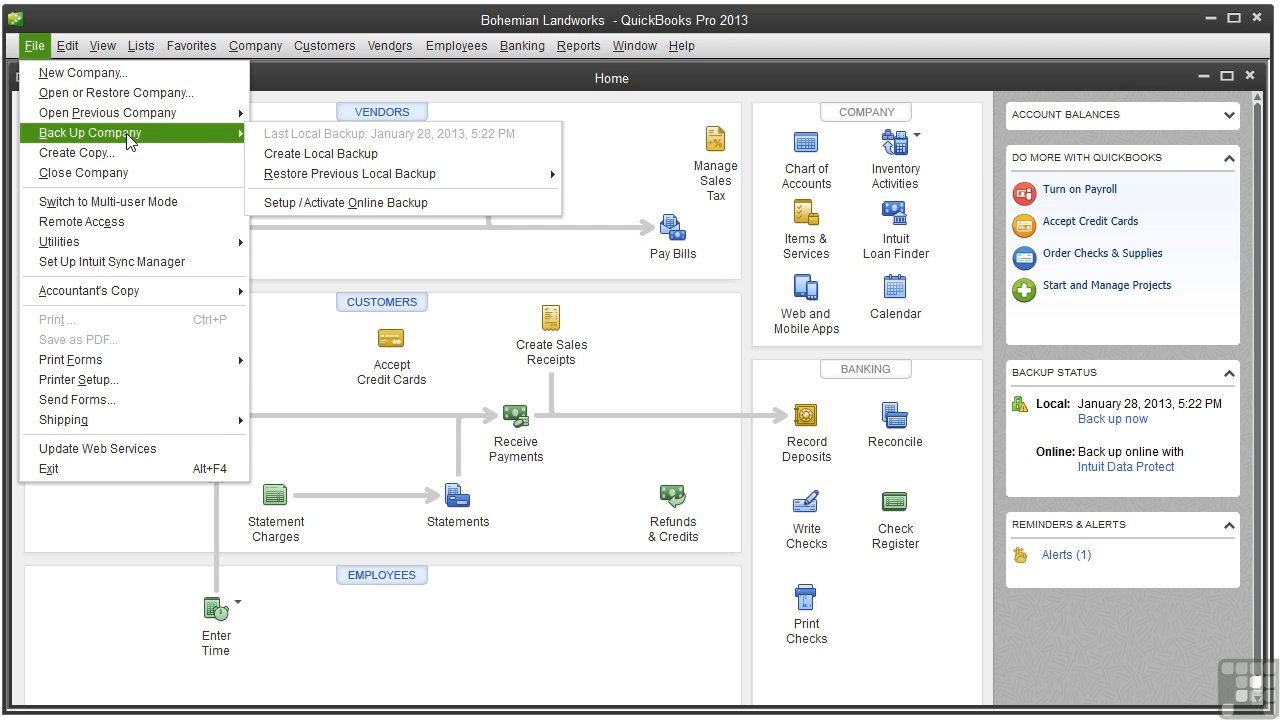
click(306, 162)
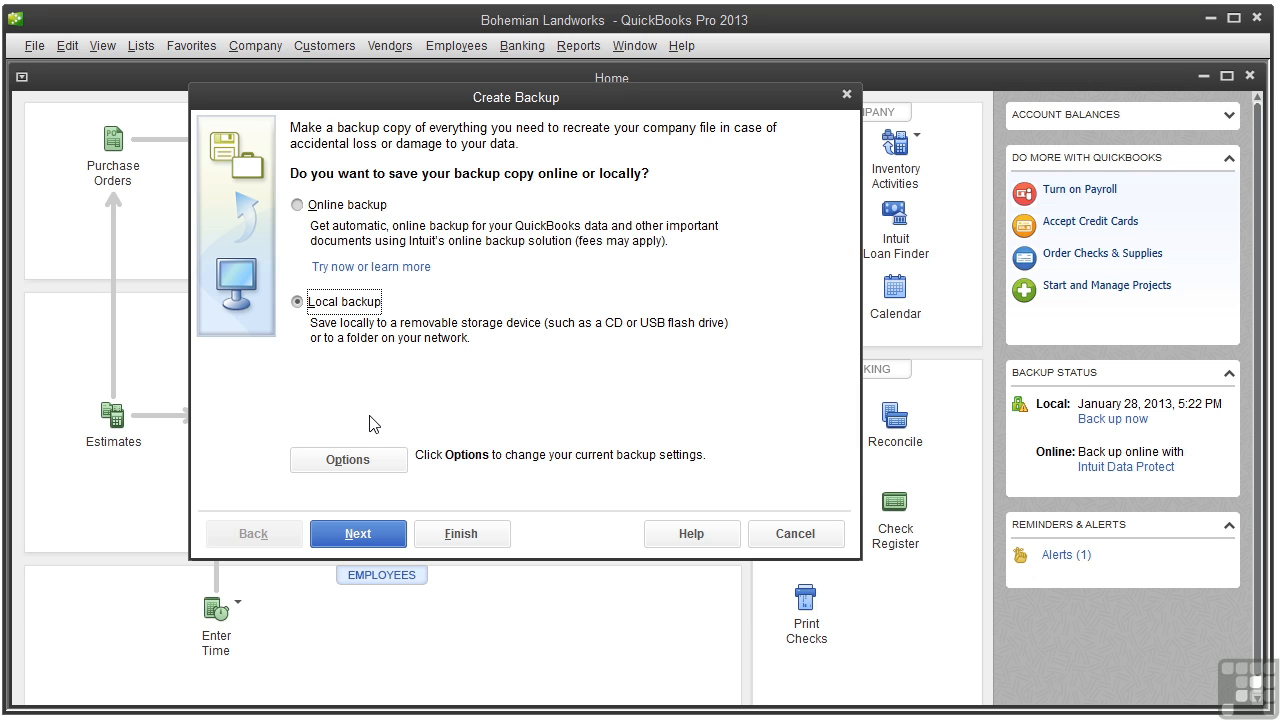
click(349, 463)
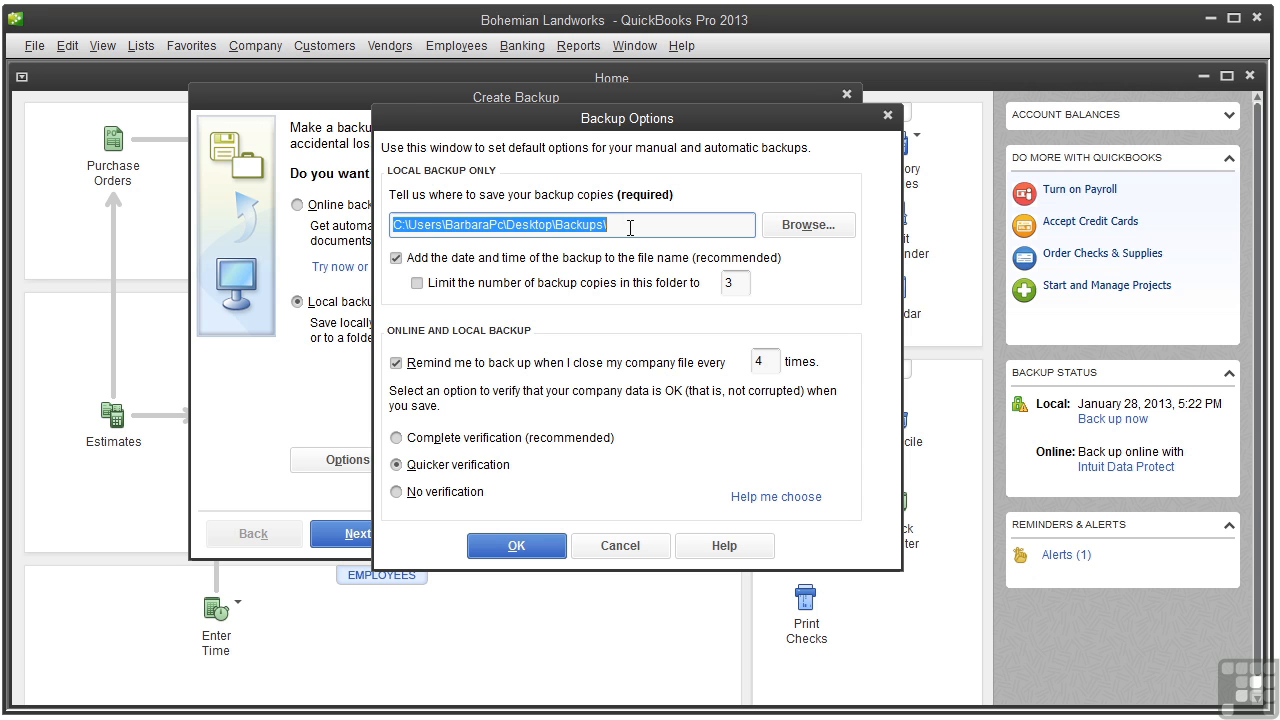
click(396, 258)
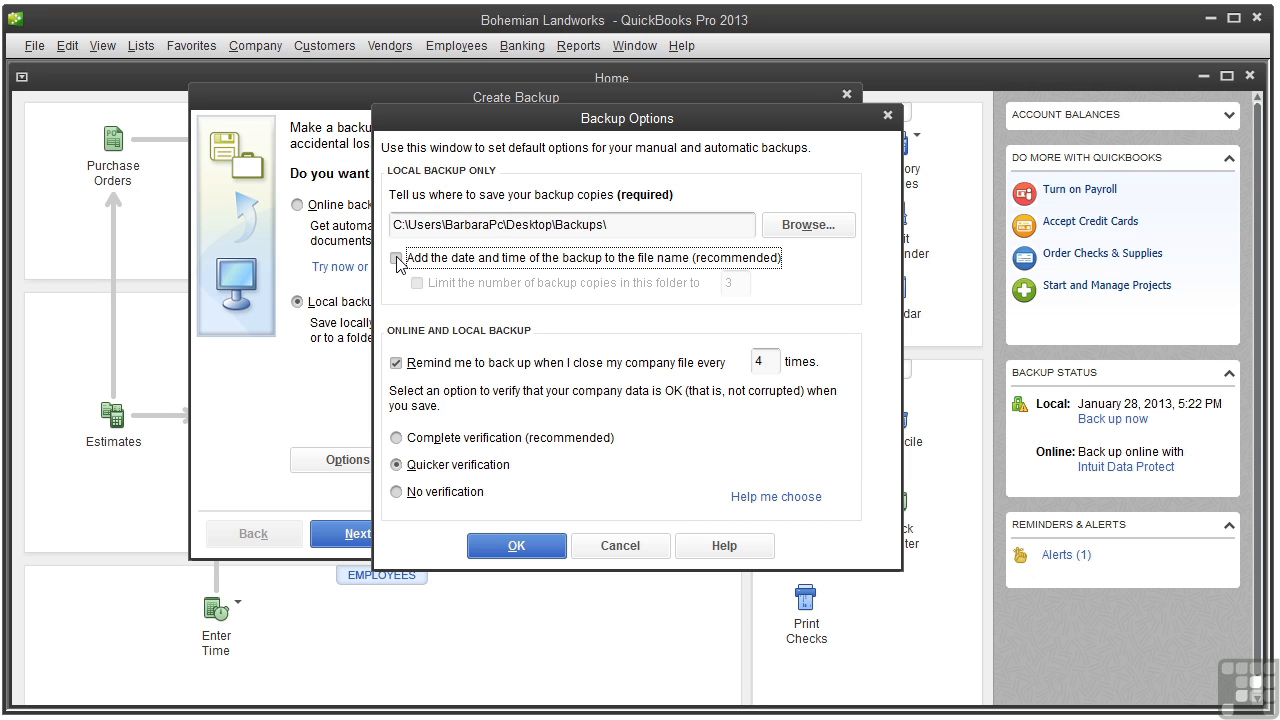
click(396, 258)
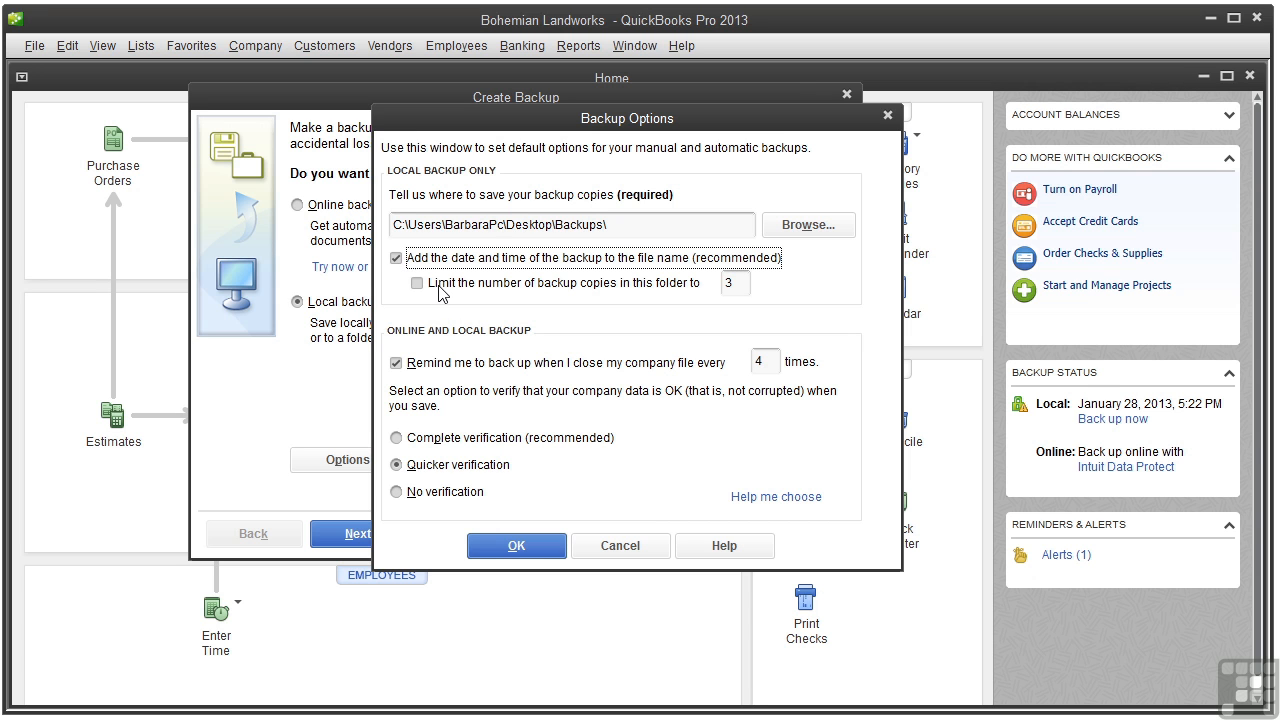
click(416, 284)
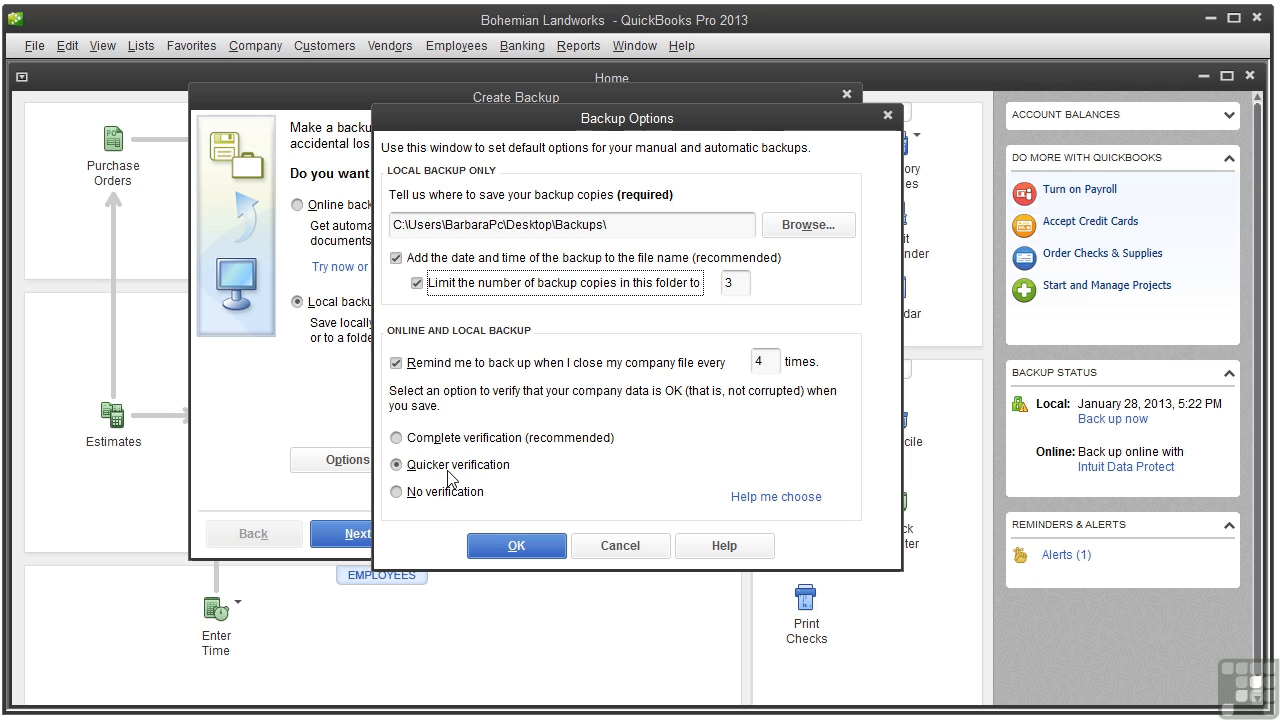
Step: Set the backup verification to Quicker verification and accept the options, keeping the save location on the C: drive
click(396, 440)
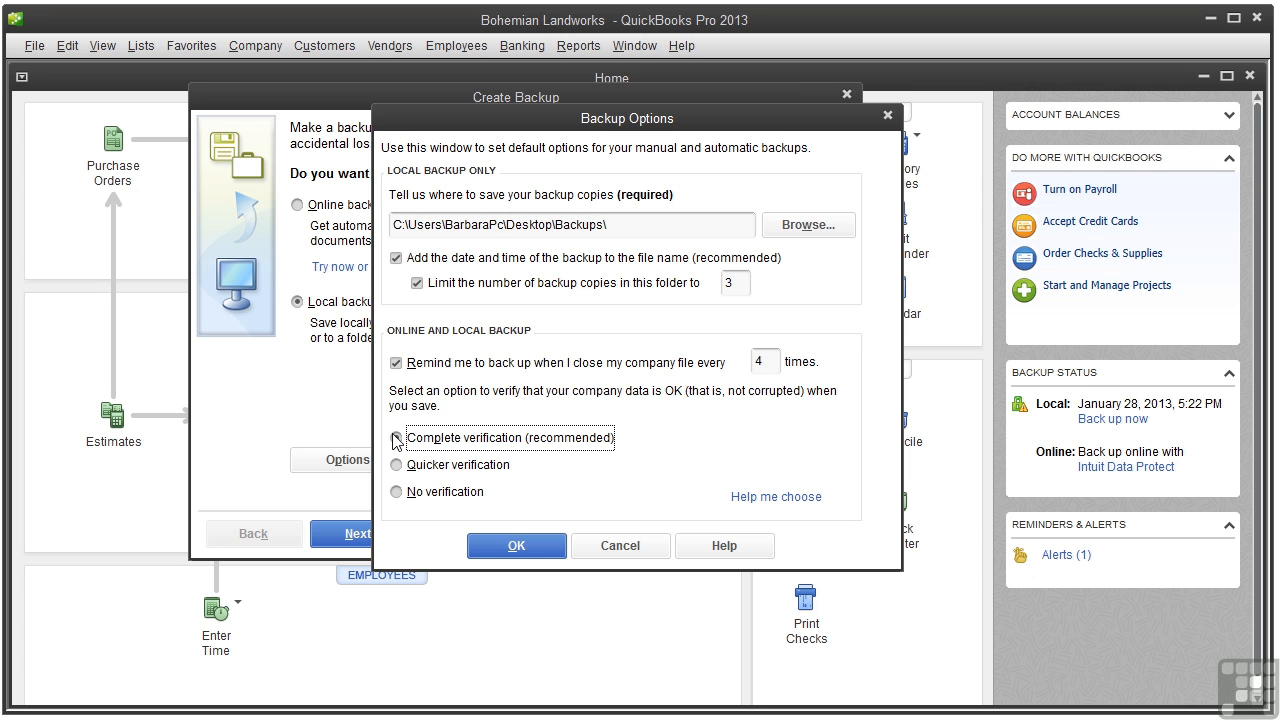
click(397, 465)
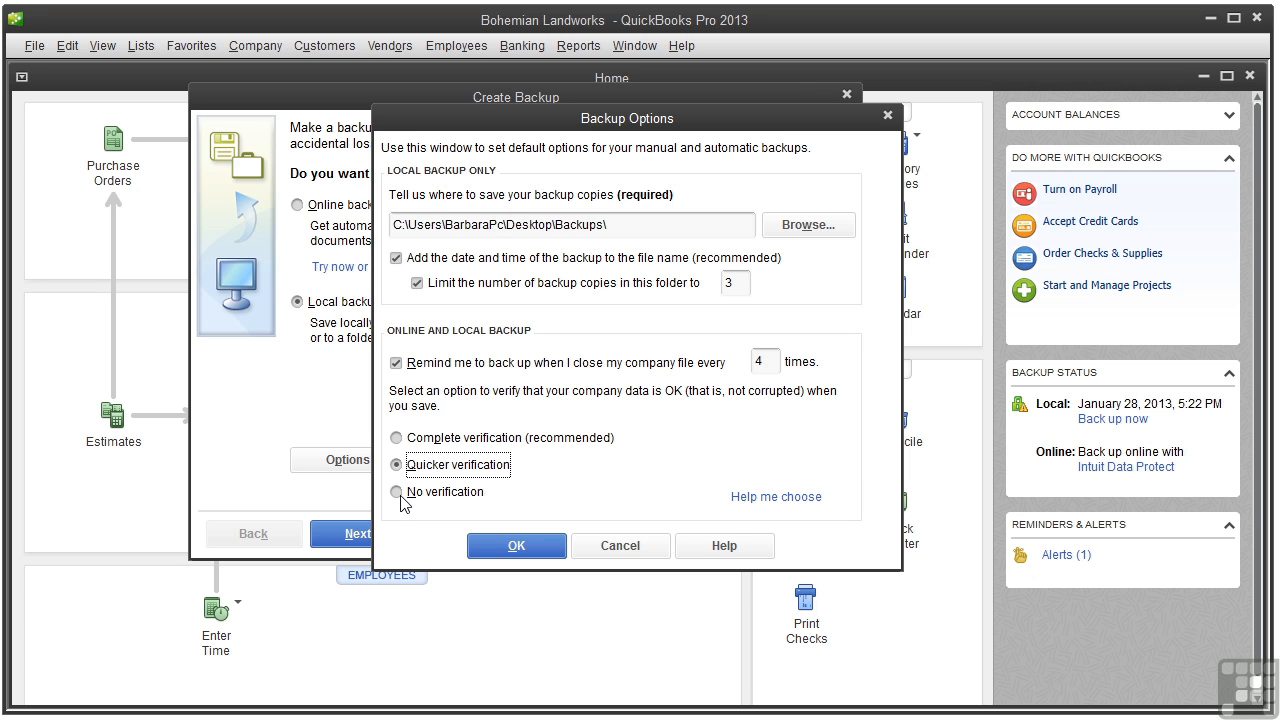
click(399, 492)
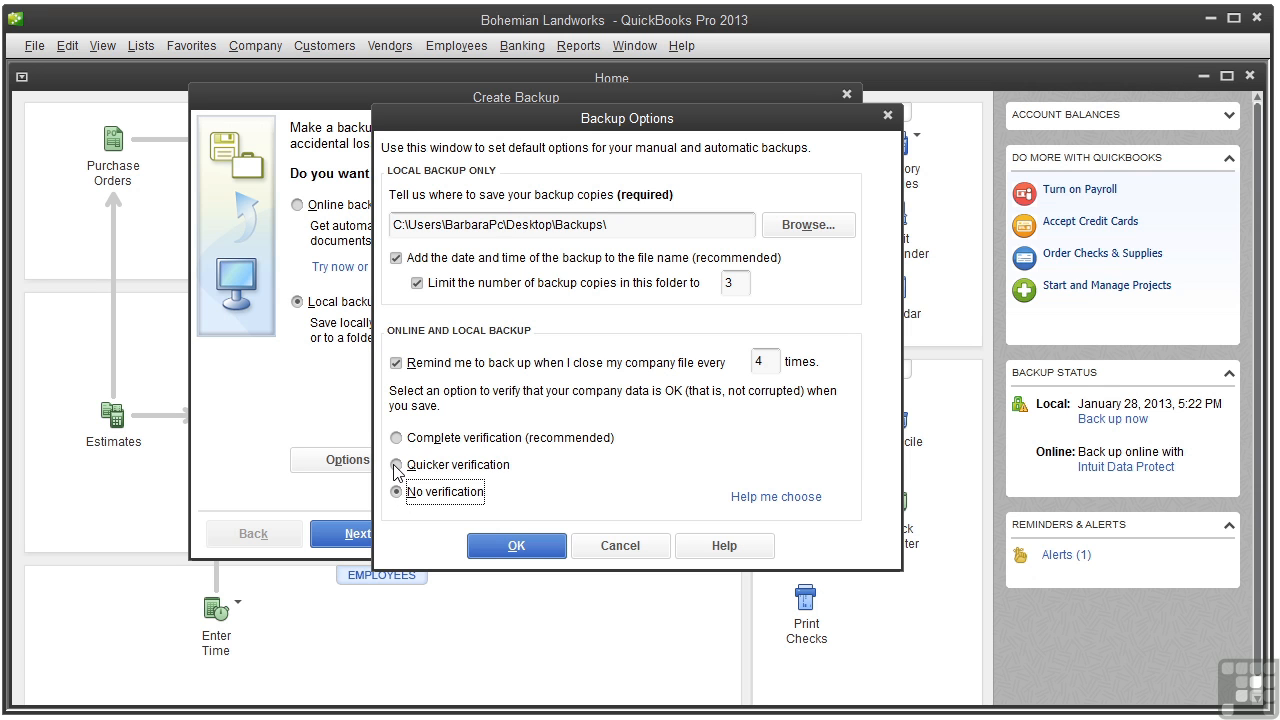
click(397, 465)
click(520, 549)
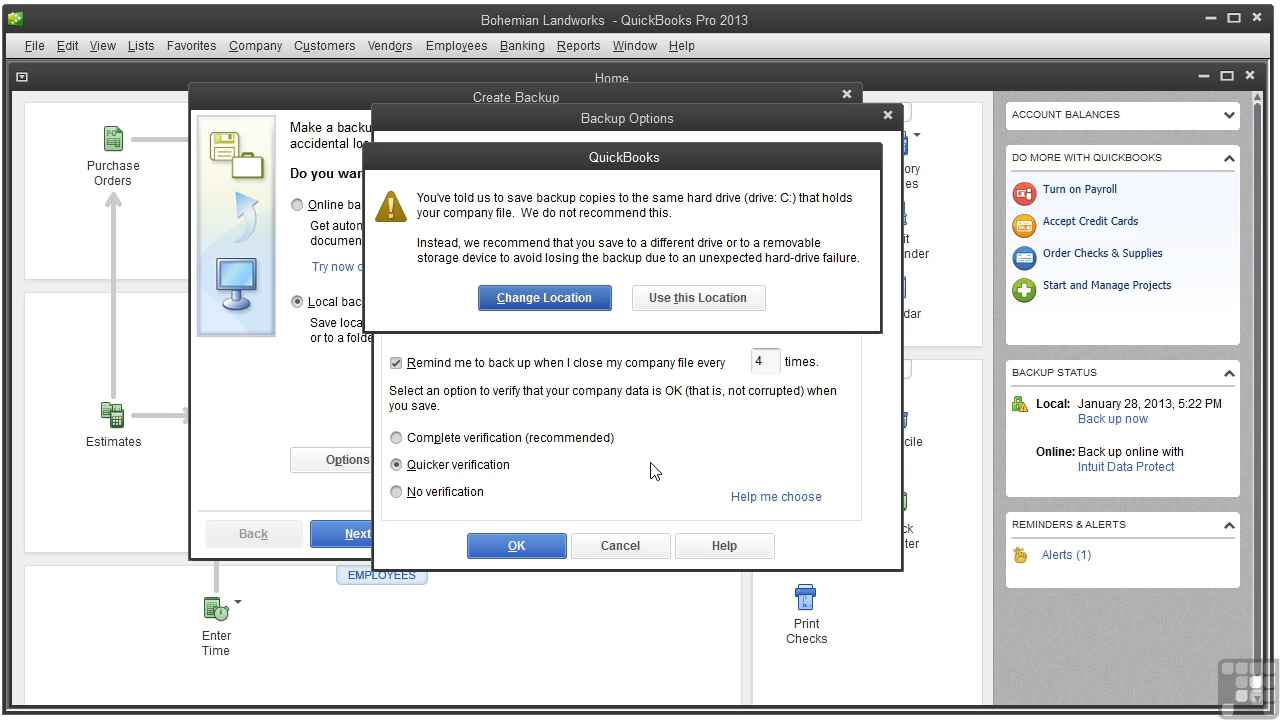
click(688, 298)
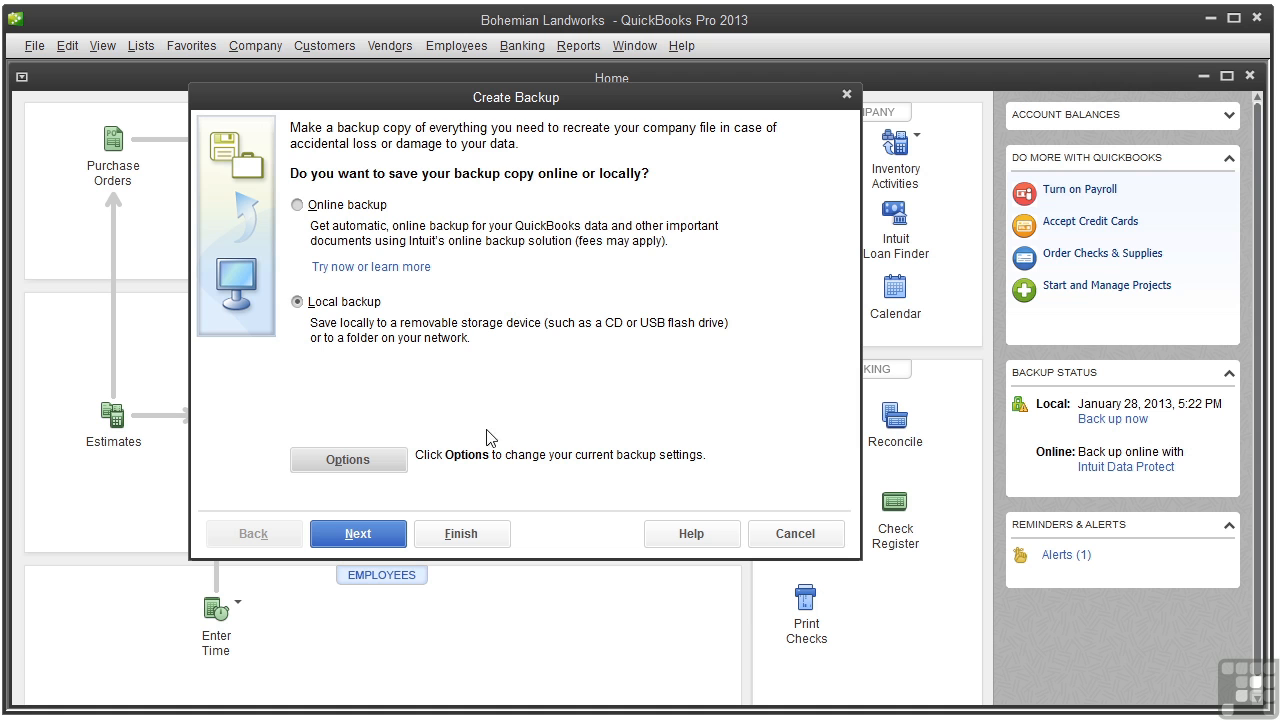
Step: Save the local backup now in the Backups folder under the suggested file name and allow deletion of the oldest backup
click(353, 537)
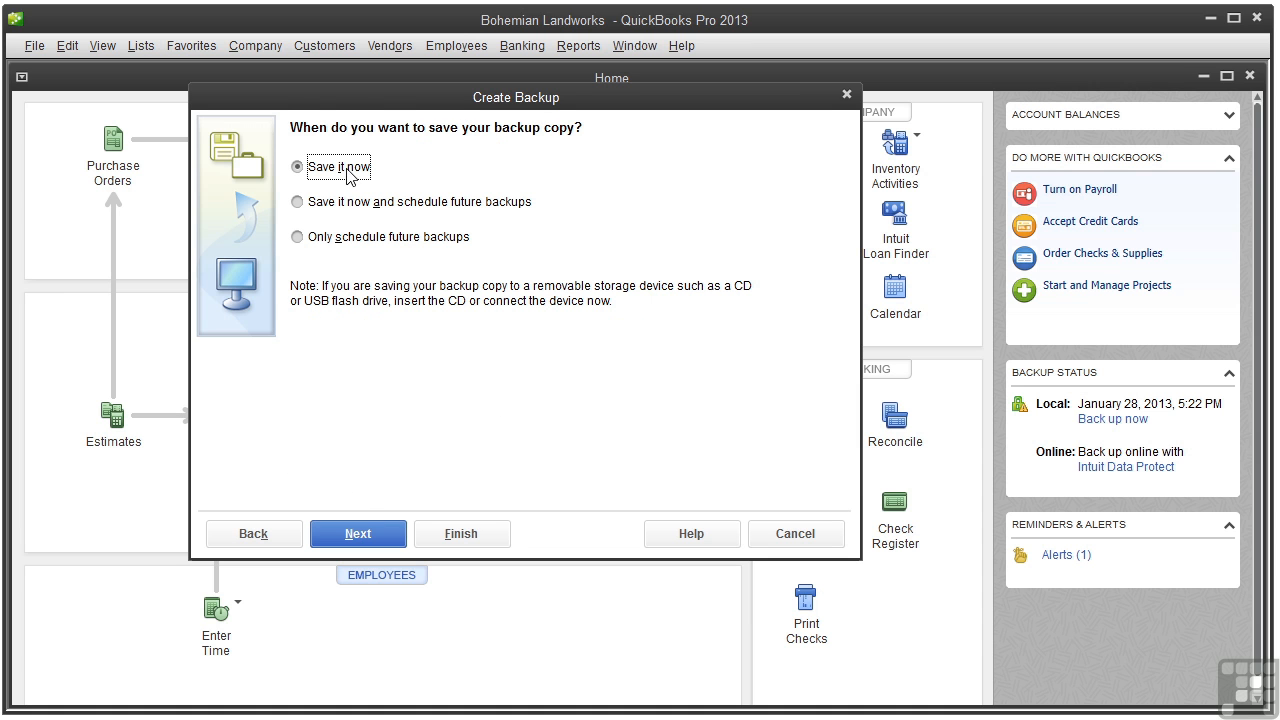
click(375, 532)
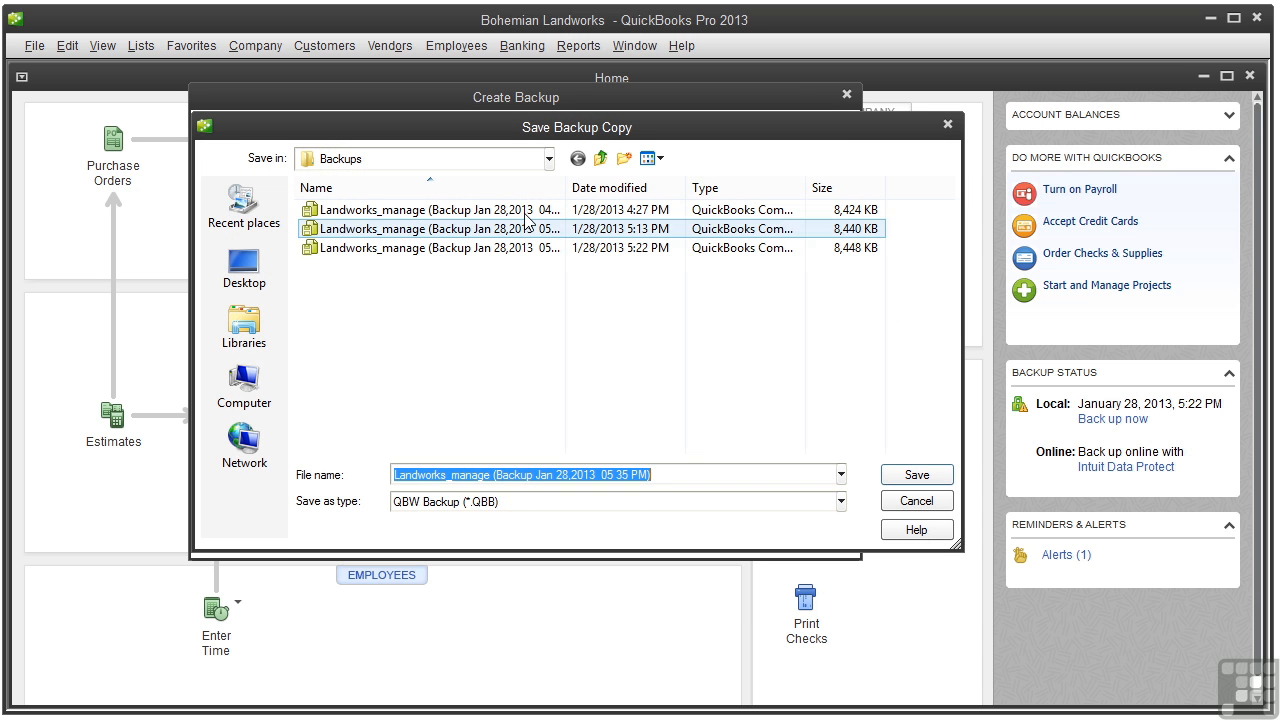
click(917, 478)
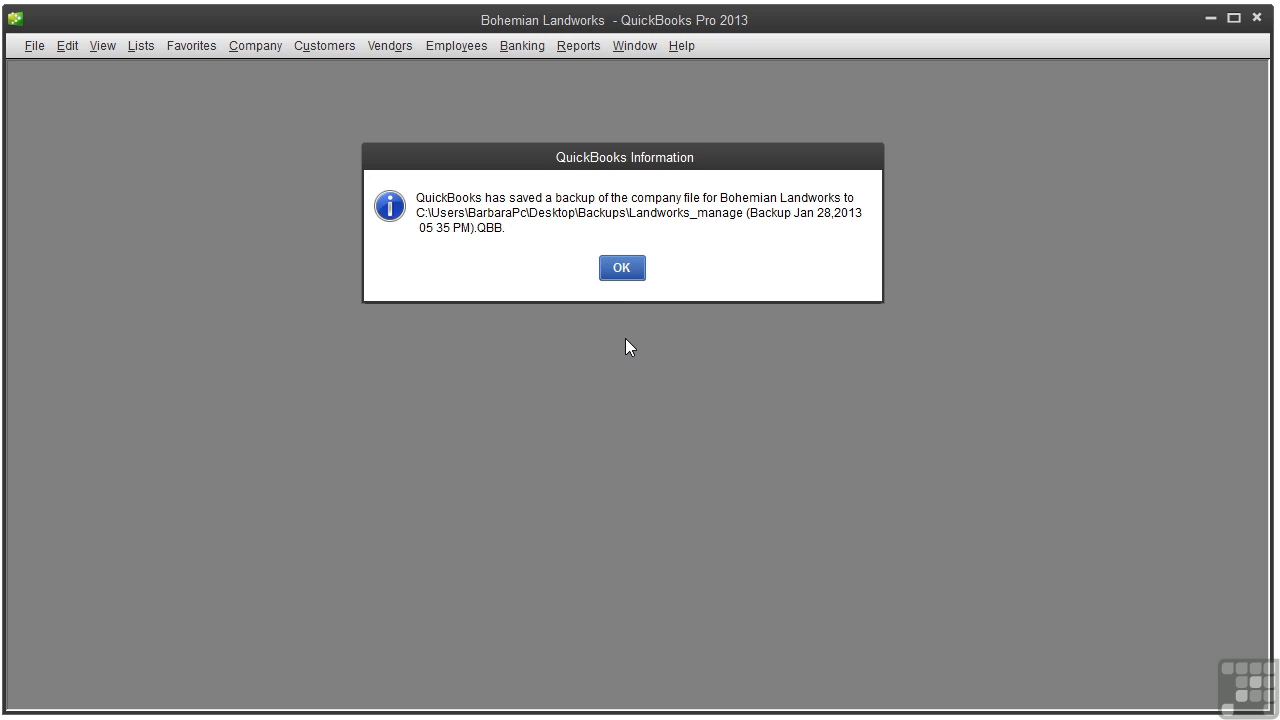
click(617, 271)
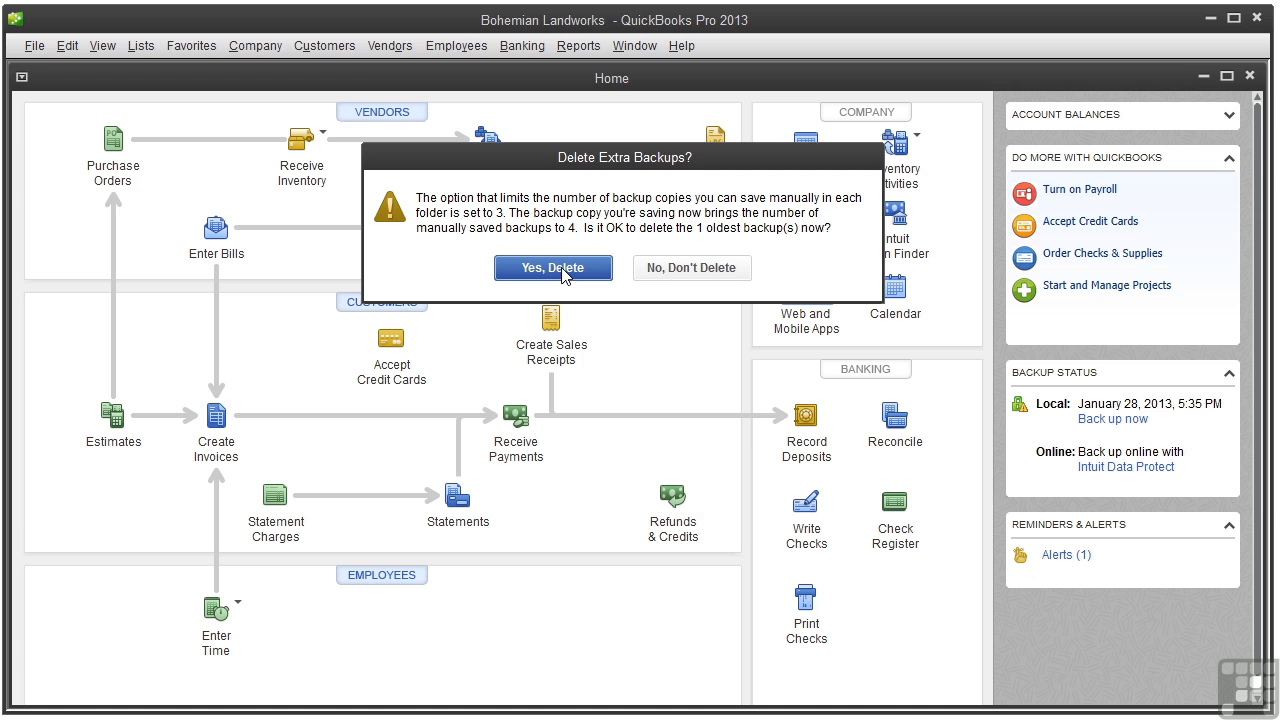
click(566, 272)
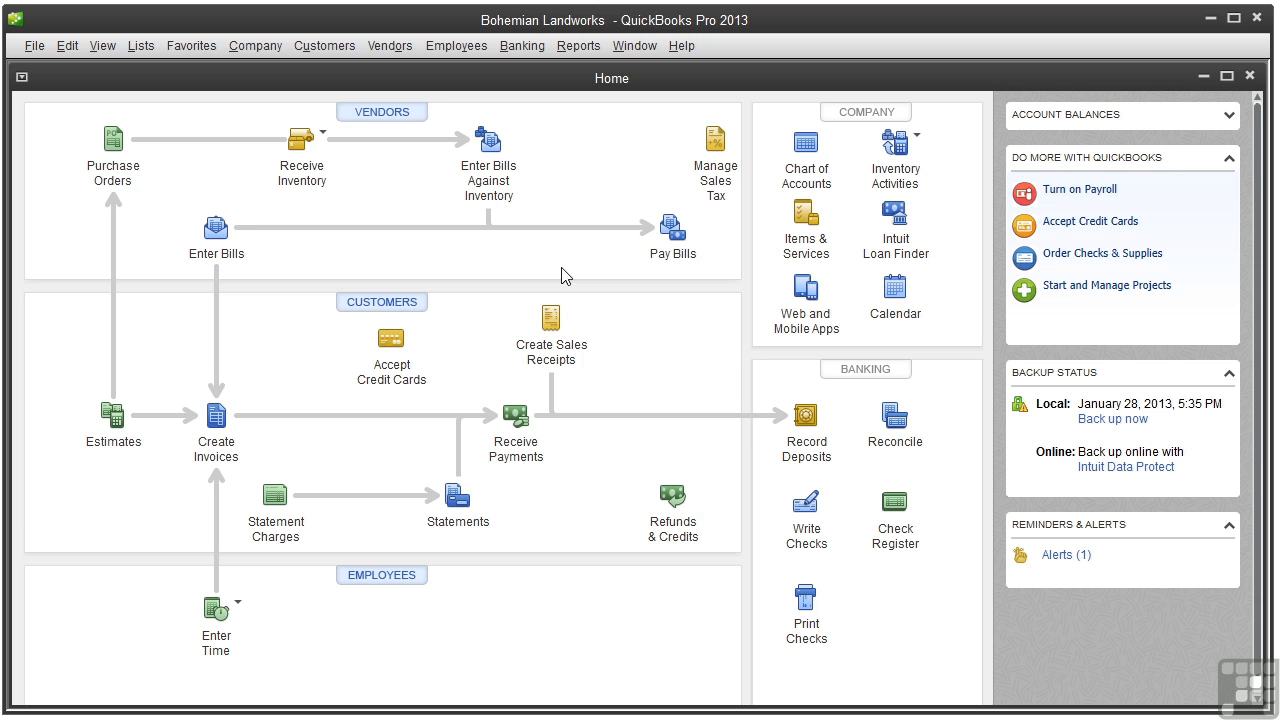
Step: Start another local backup and choose to only schedule future backups
click(34, 46)
mouse_move(68, 140)
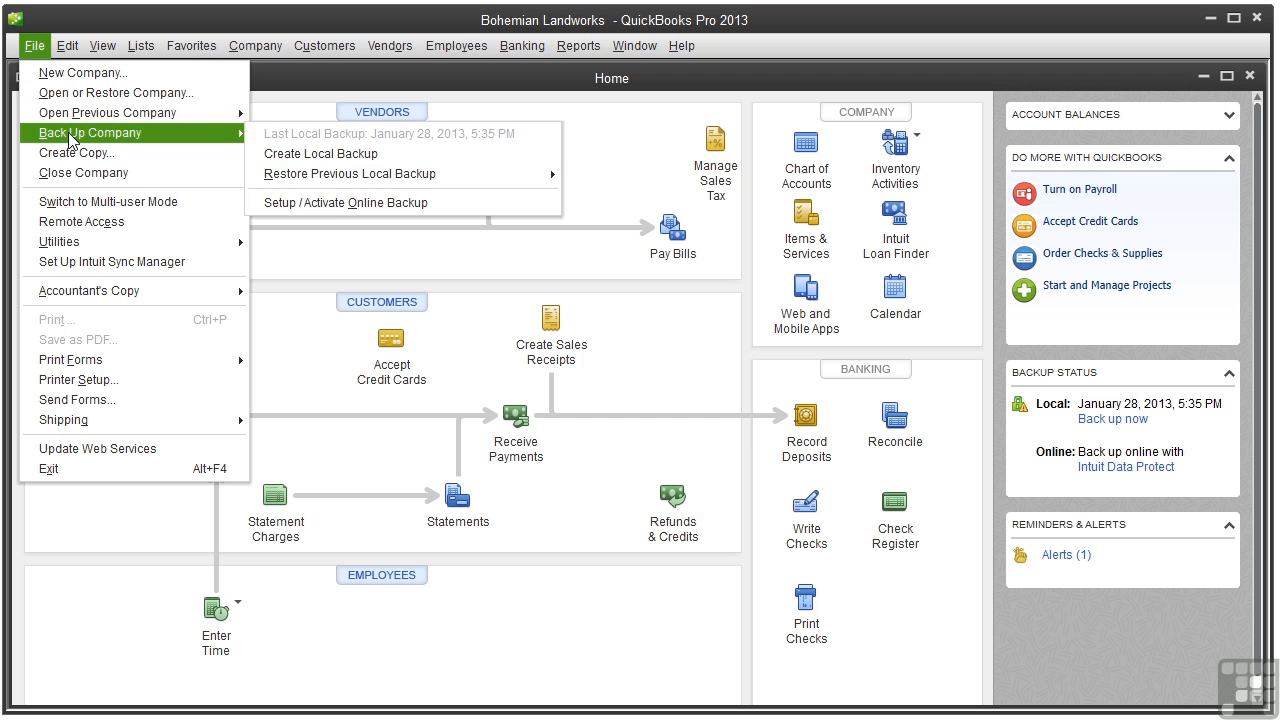
click(292, 155)
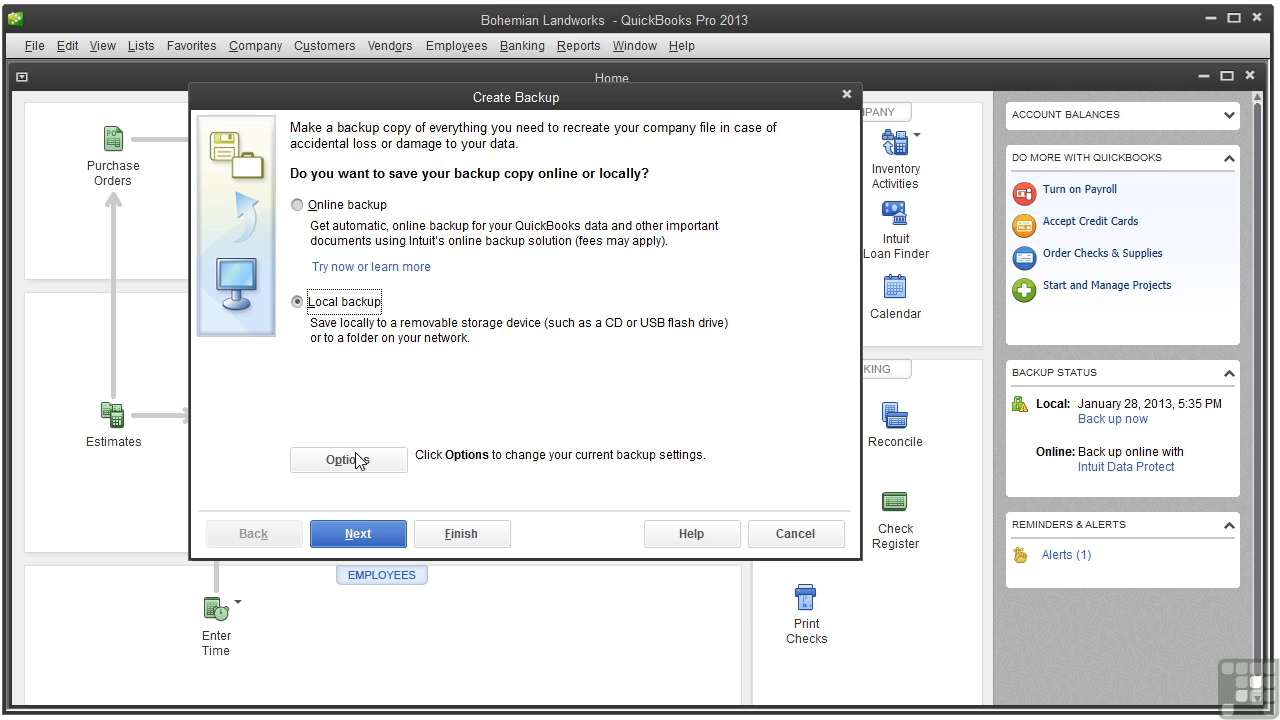
click(350, 540)
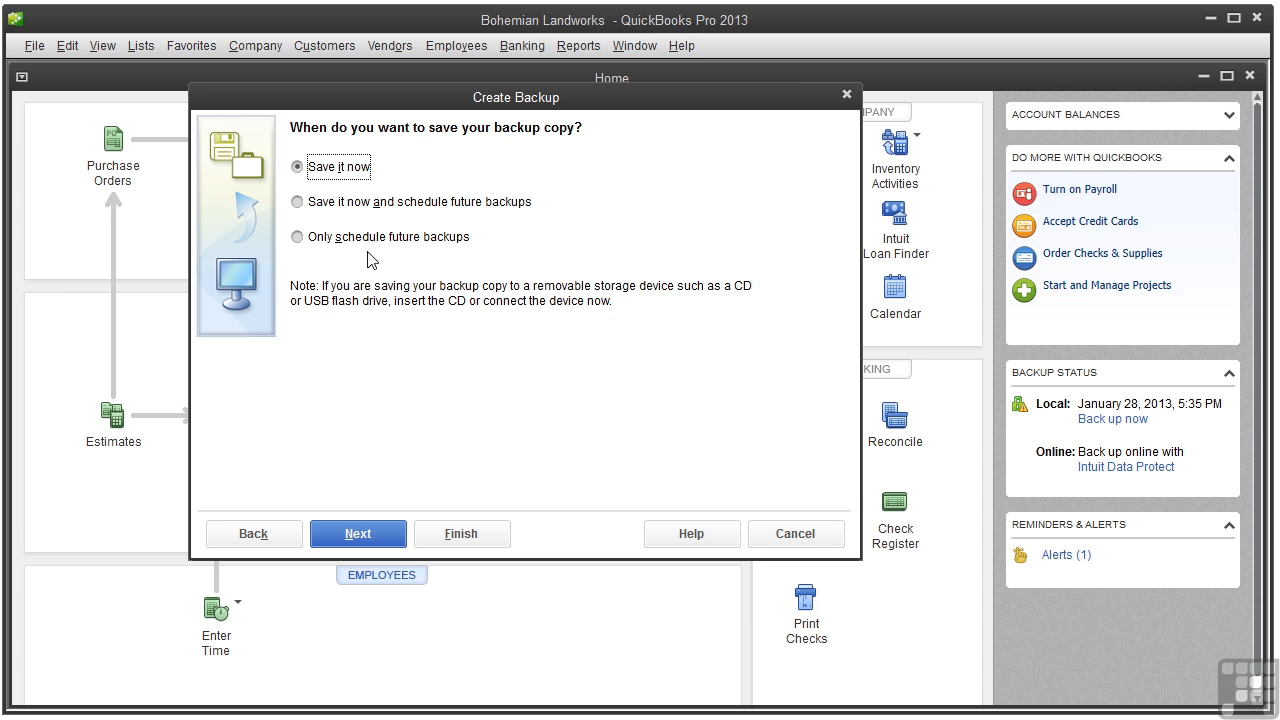
click(298, 237)
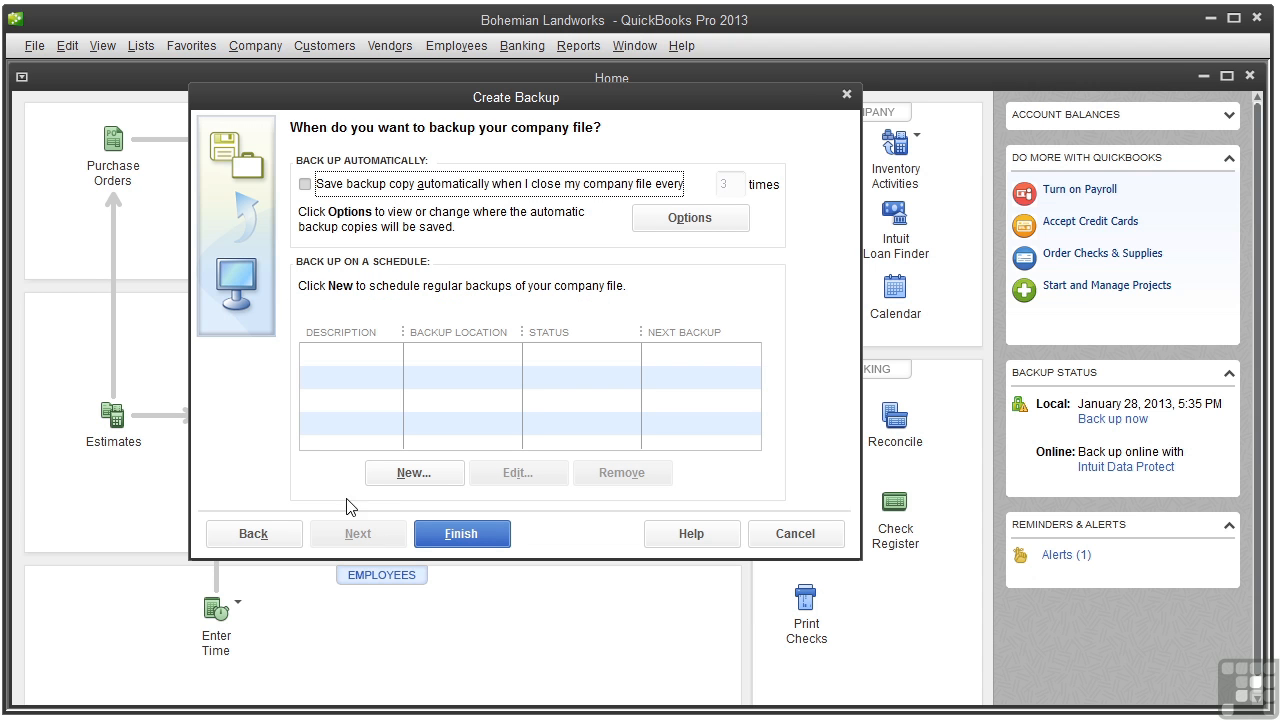
Step: Try an automatic backup every 1 time the company file closes, review the backup options, and turn the automatic backup off again
click(306, 185)
double_click(735, 184)
text(1)
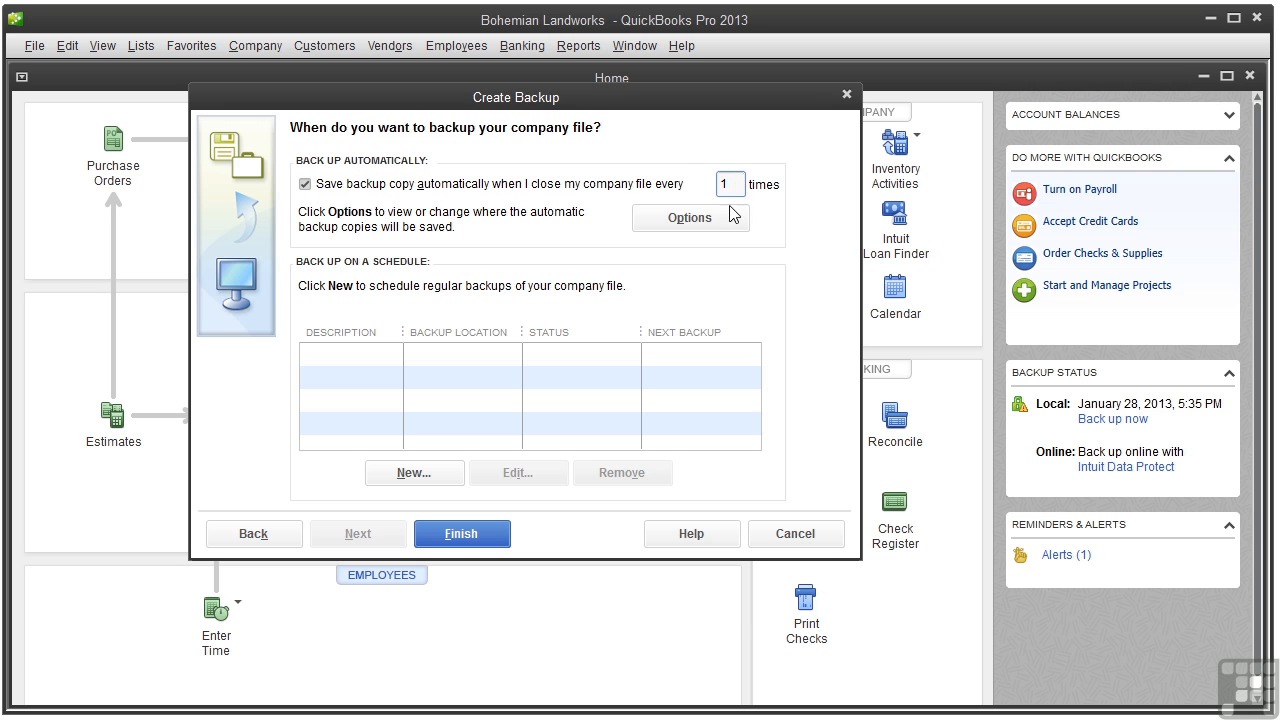
click(684, 224)
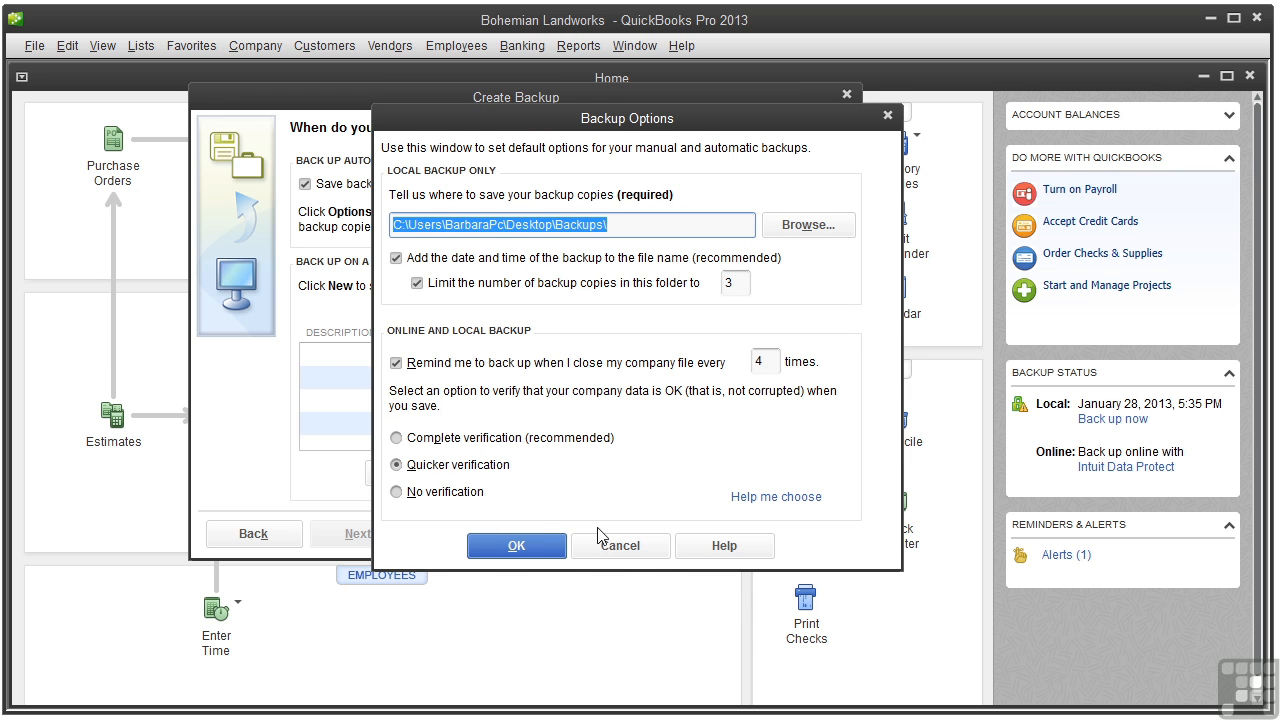
click(620, 546)
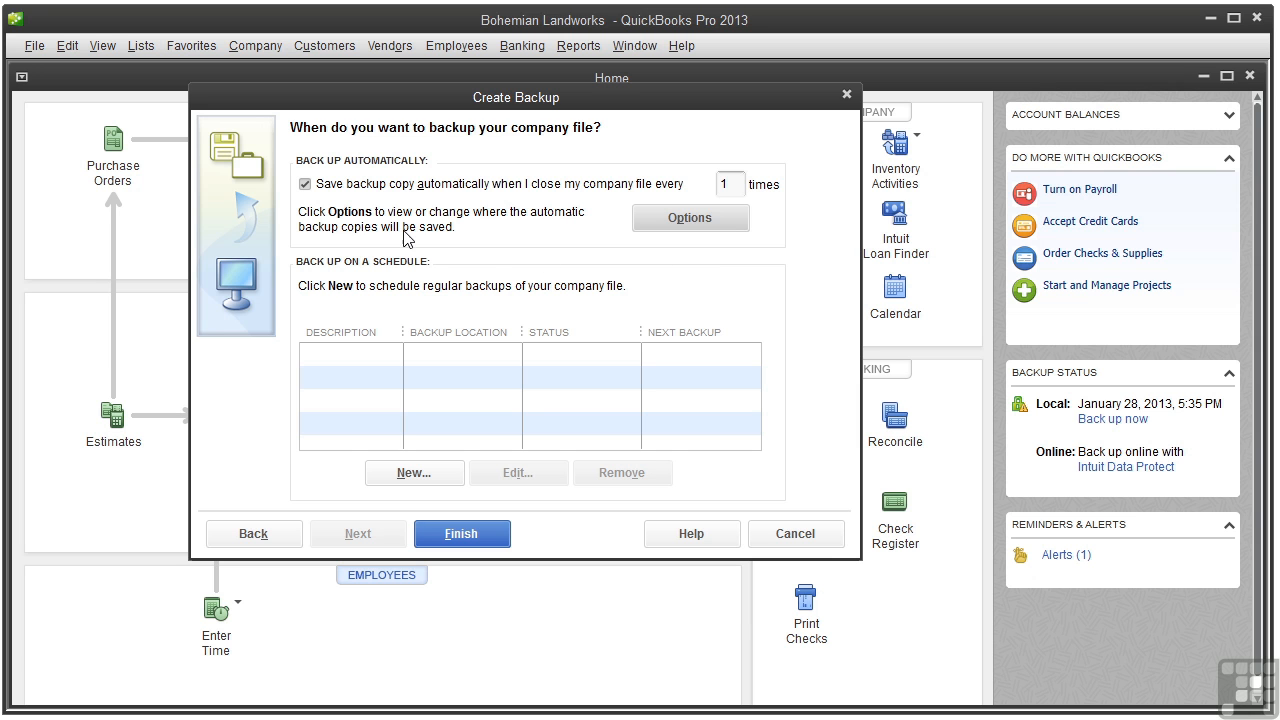
click(305, 184)
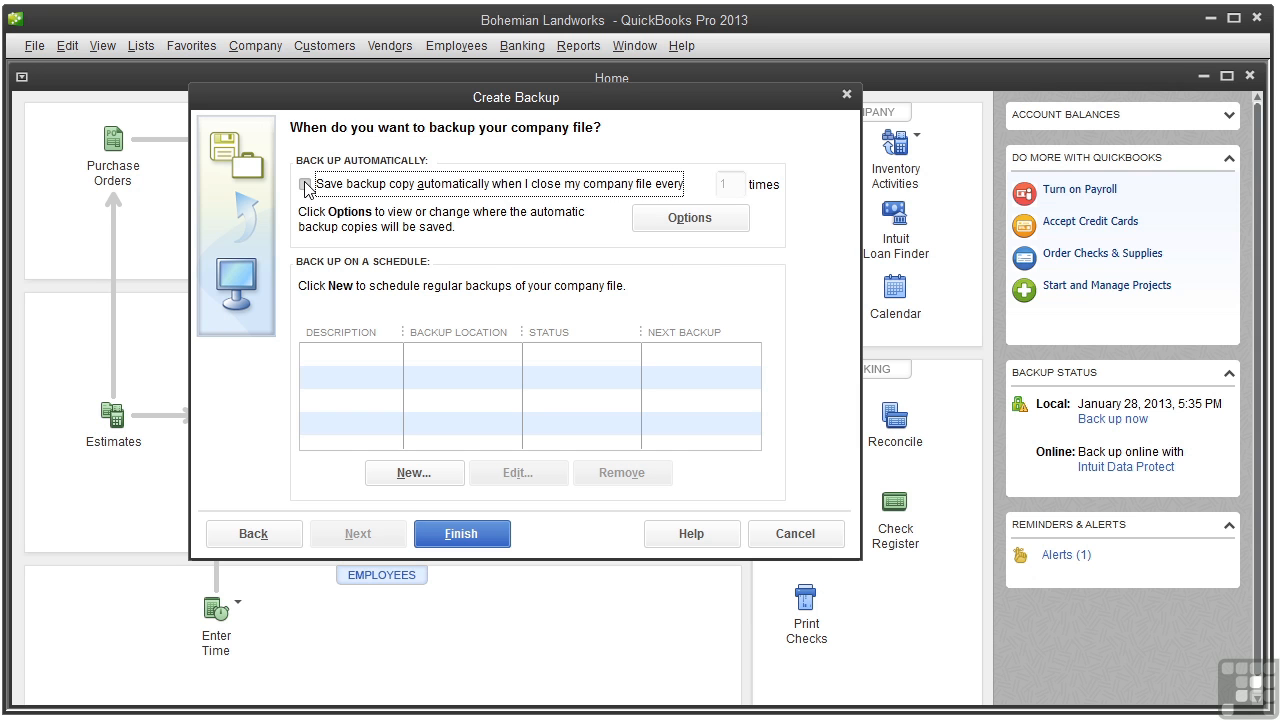
Step: Create a scheduled backup described as "Weekly backup", saved to the desktop Backups folder and keeping 3 copies
click(418, 476)
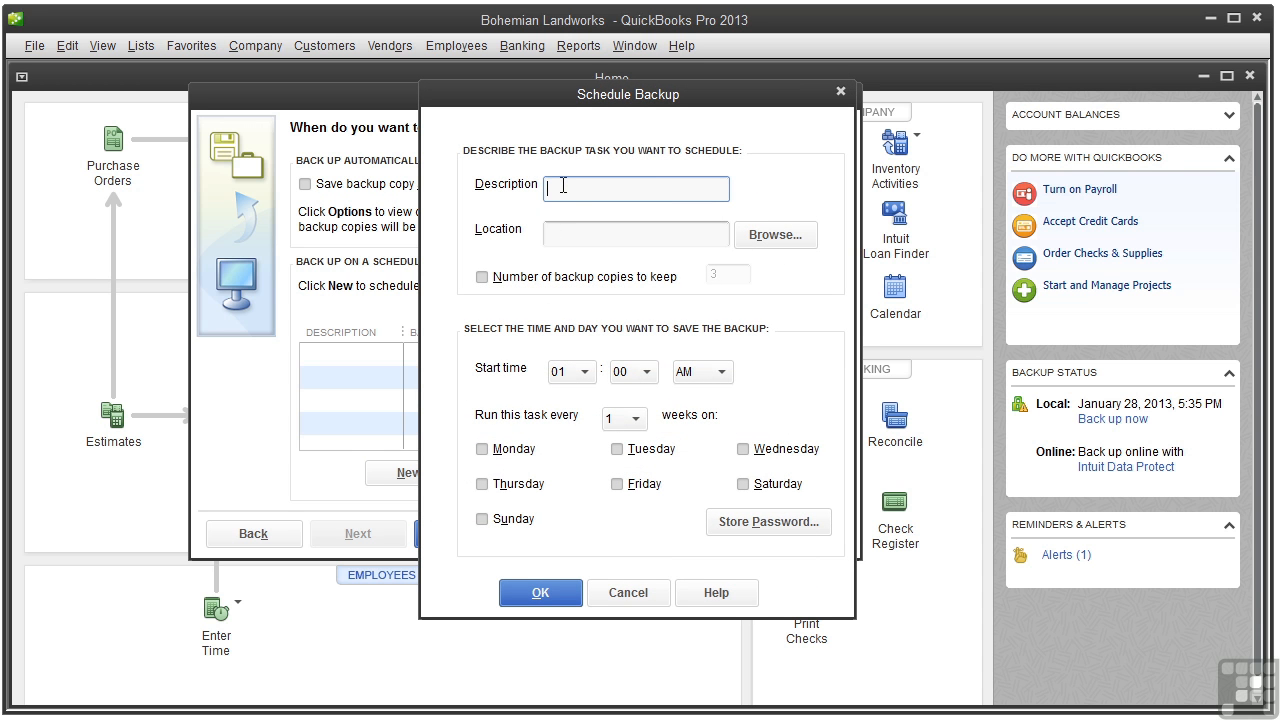
text(Weekly backup)
click(560, 233)
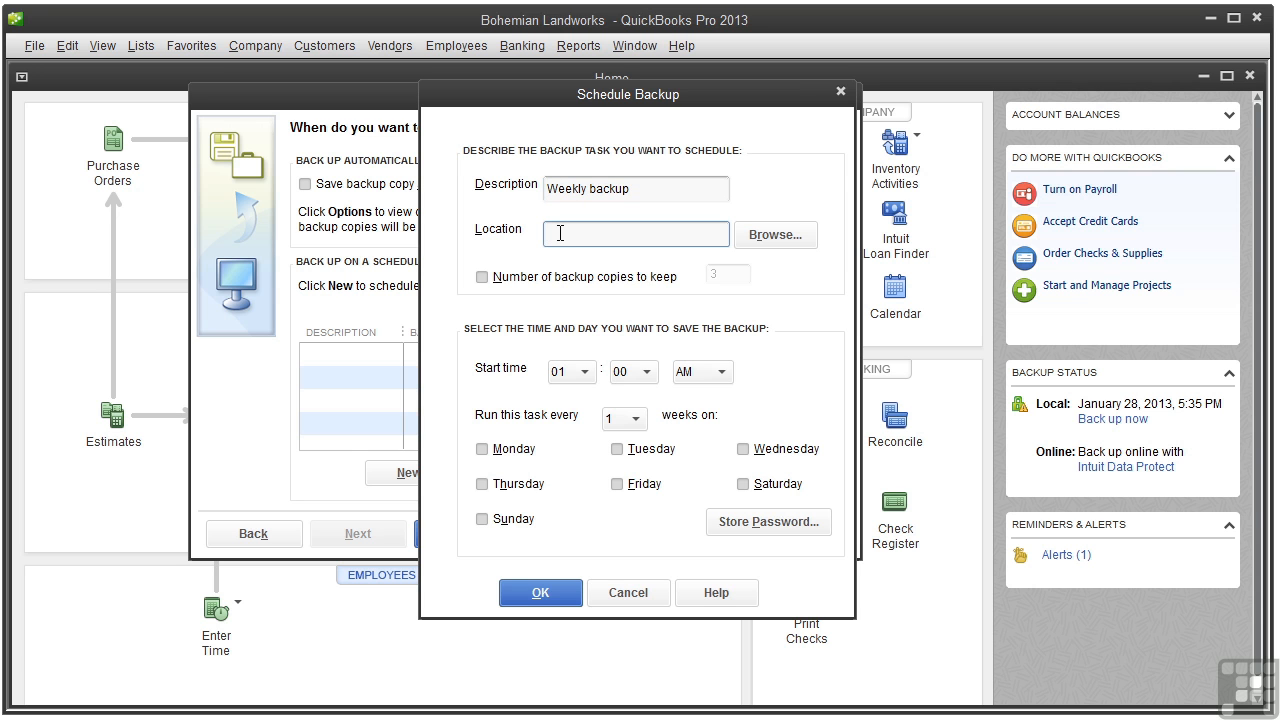
click(775, 237)
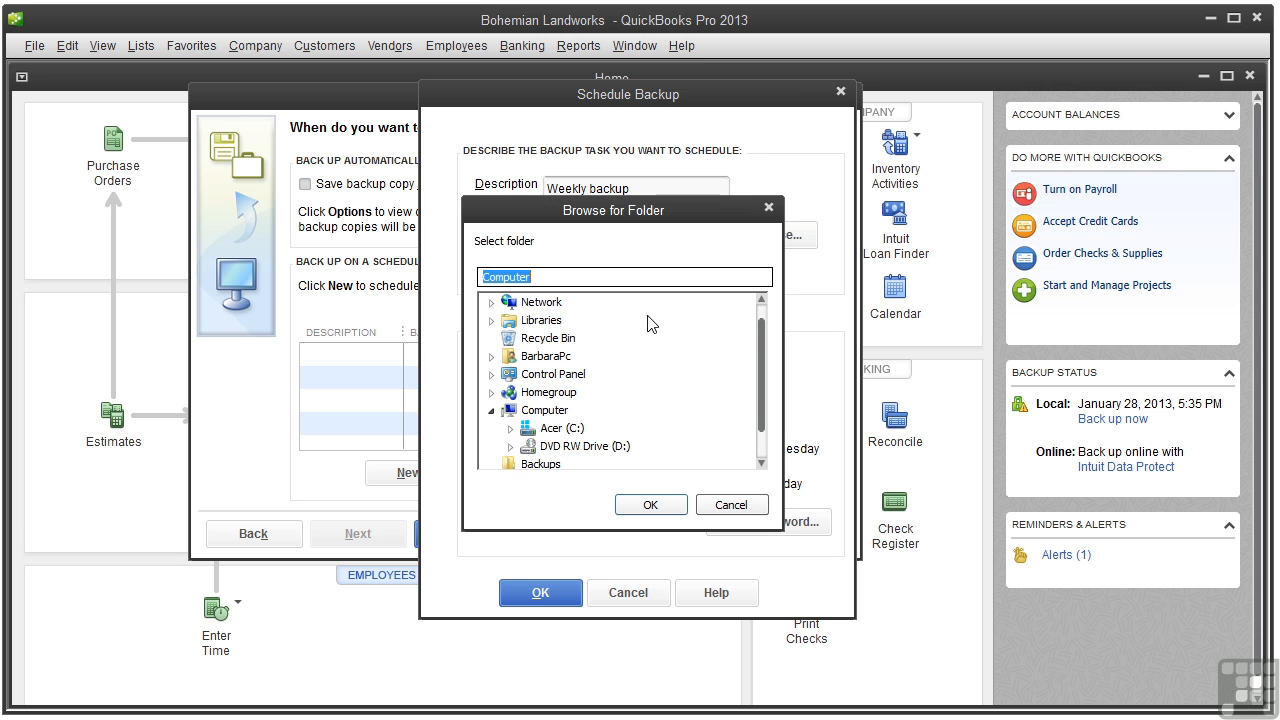
click(514, 466)
click(650, 505)
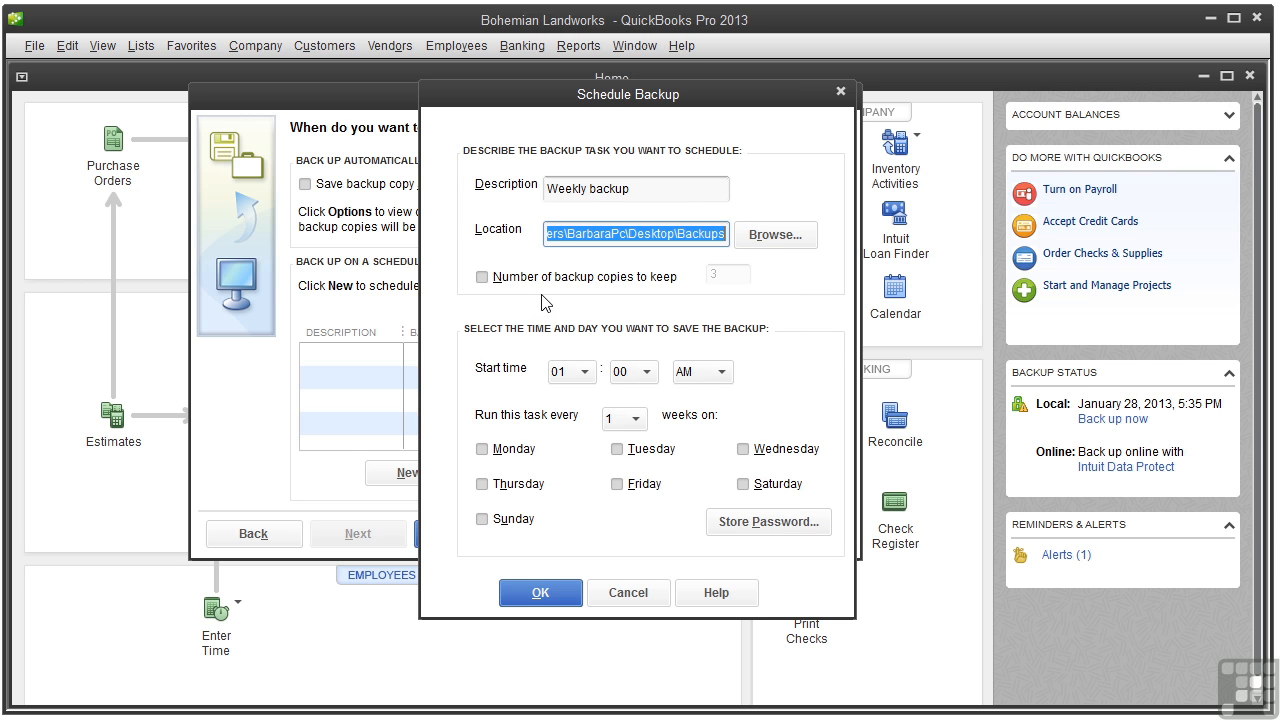
click(483, 277)
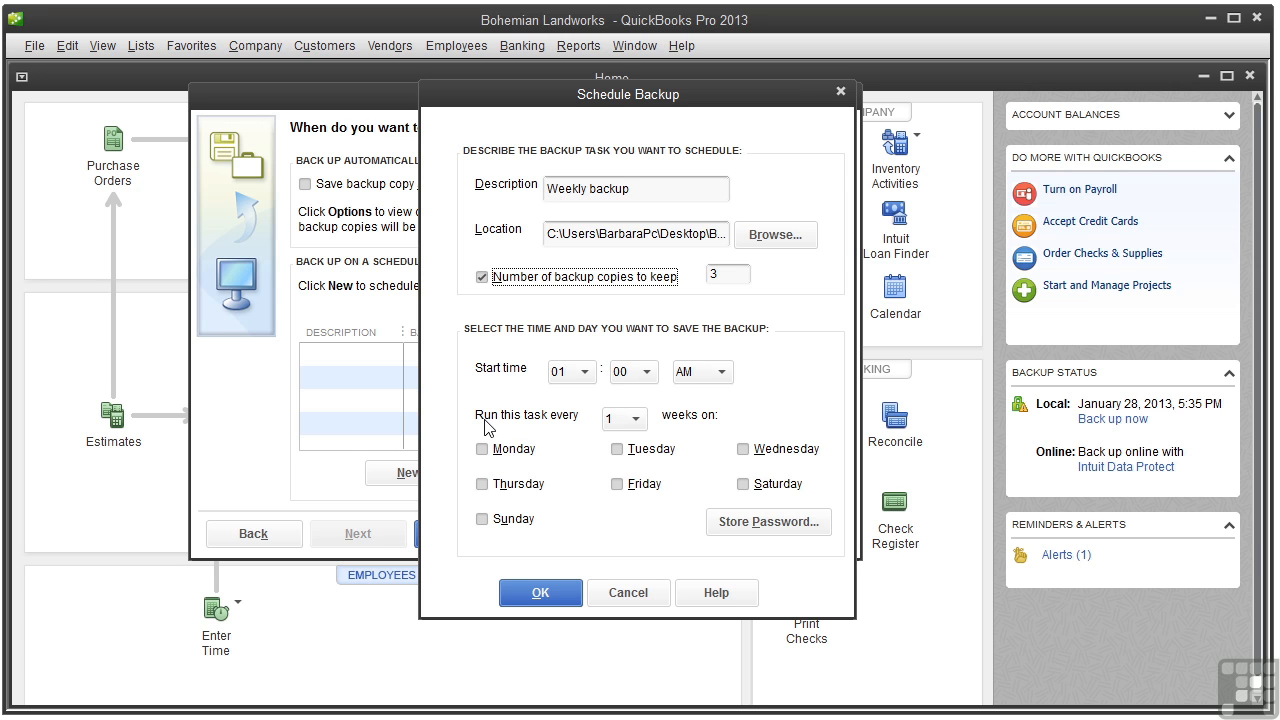
Step: Set the scheduled backup to run every 1 week on all seven days, Monday through Sunday
click(637, 421)
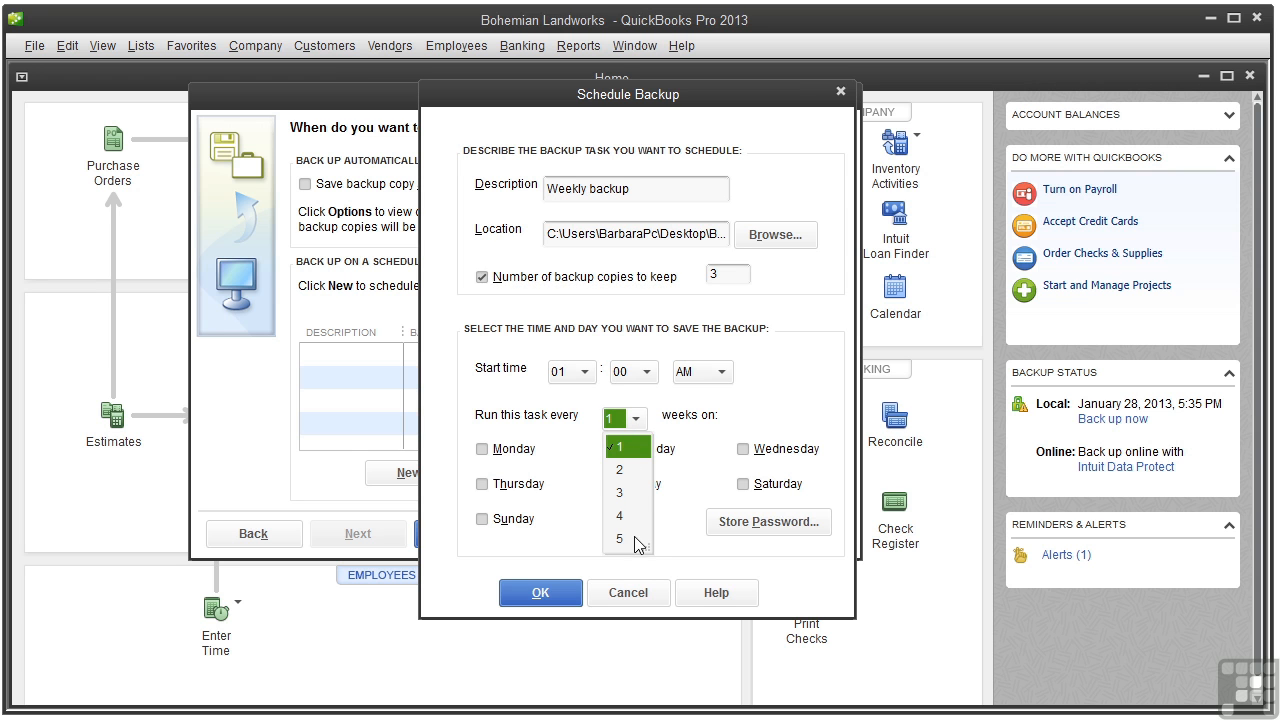
click(629, 451)
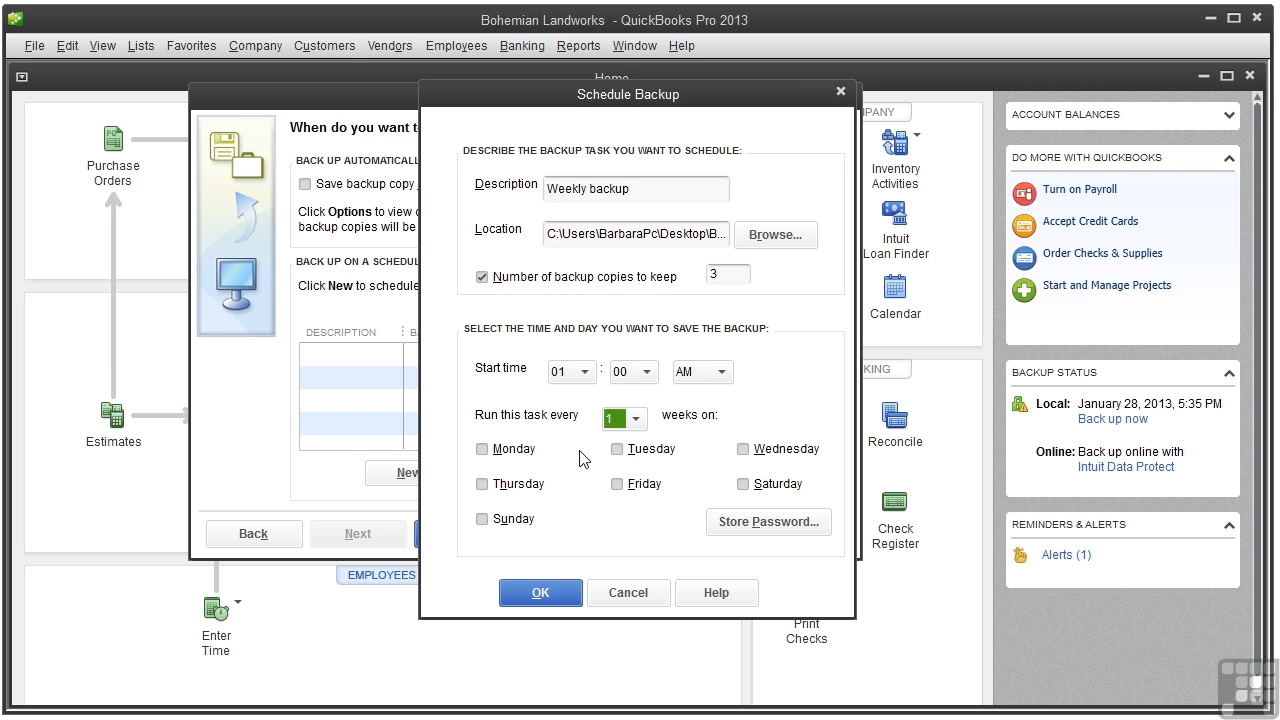
click(482, 452)
click(483, 485)
click(483, 520)
click(615, 450)
click(617, 484)
click(743, 449)
click(743, 484)
Step: View the Windows password form for the scheduled backup without storing anything, and discard the schedule and the backup setup
click(752, 530)
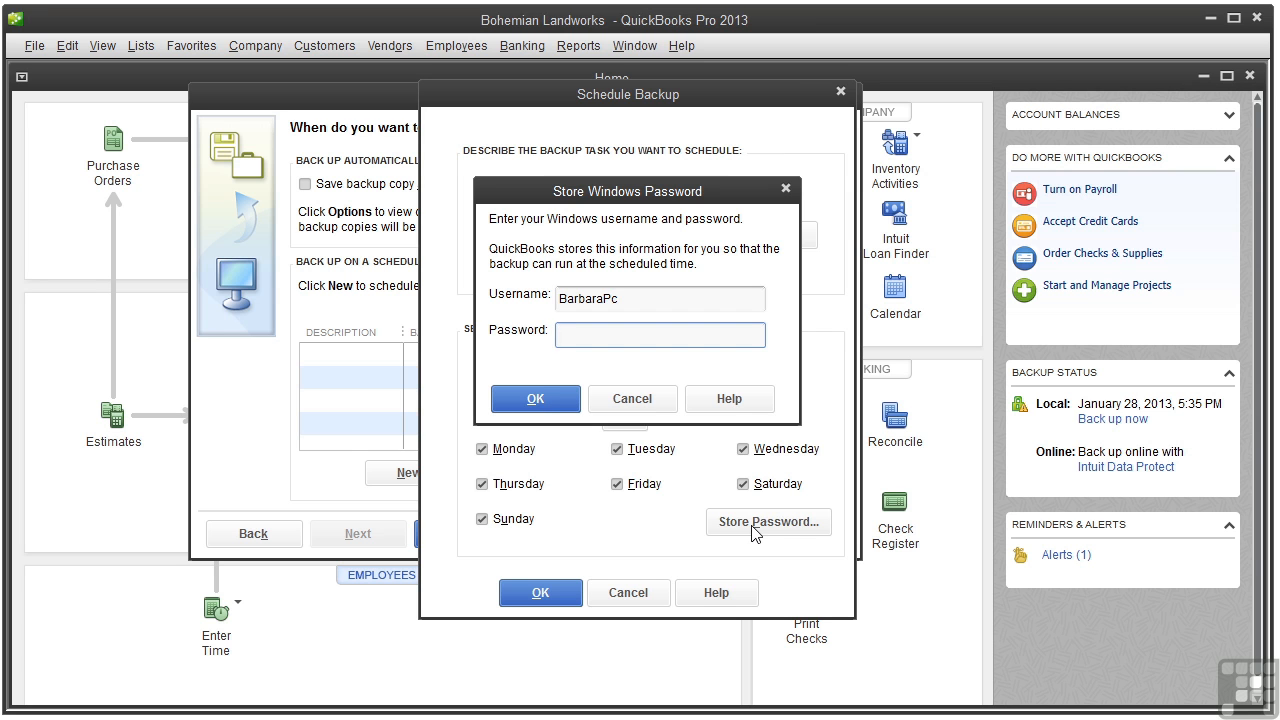
click(633, 399)
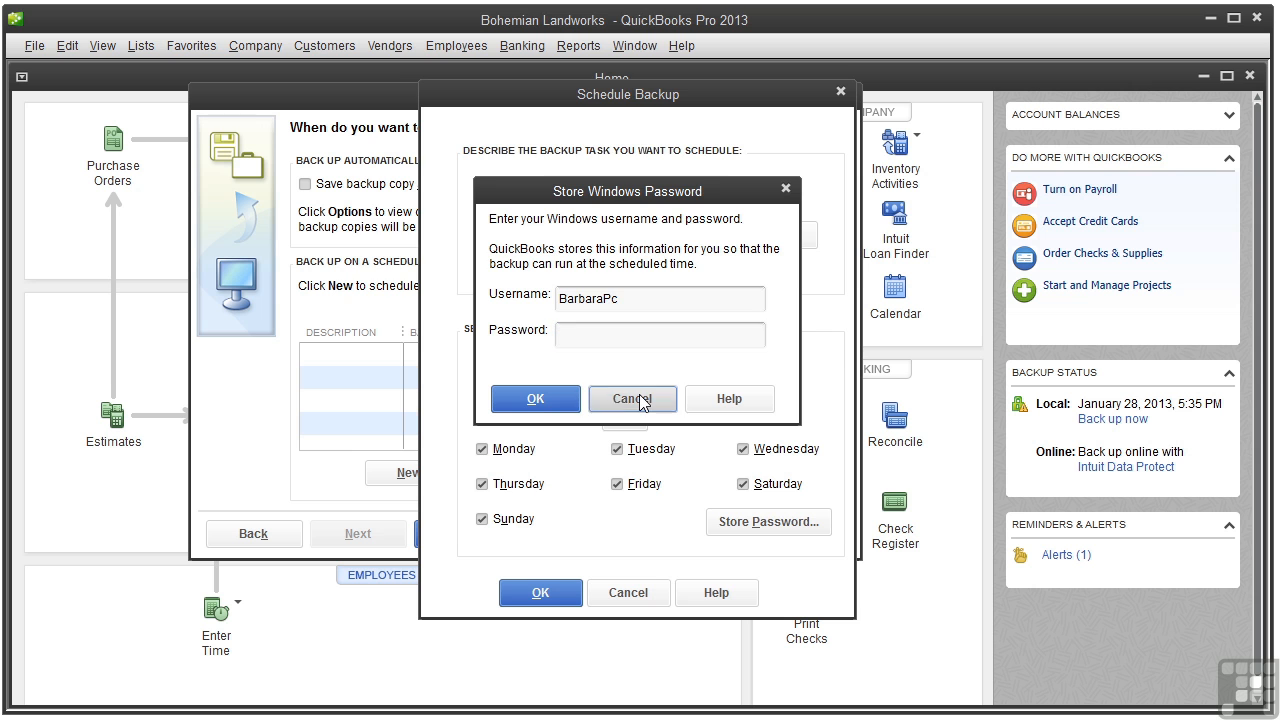
click(621, 252)
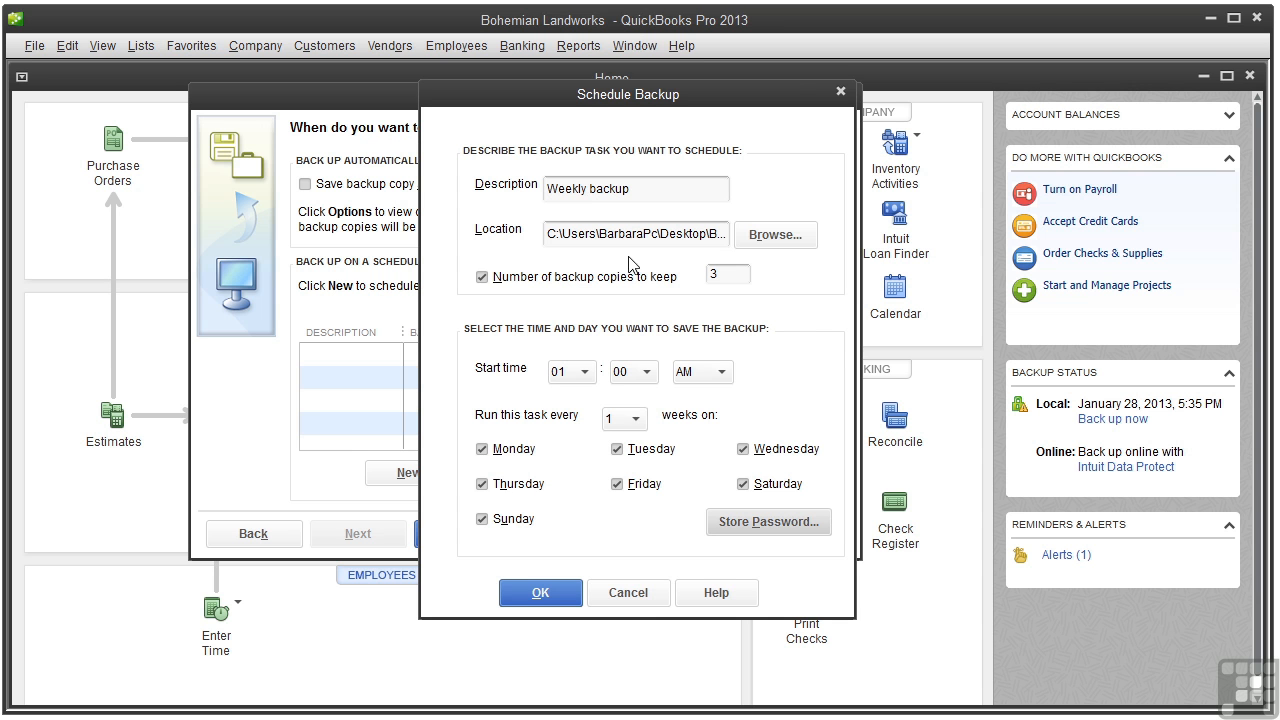
click(629, 593)
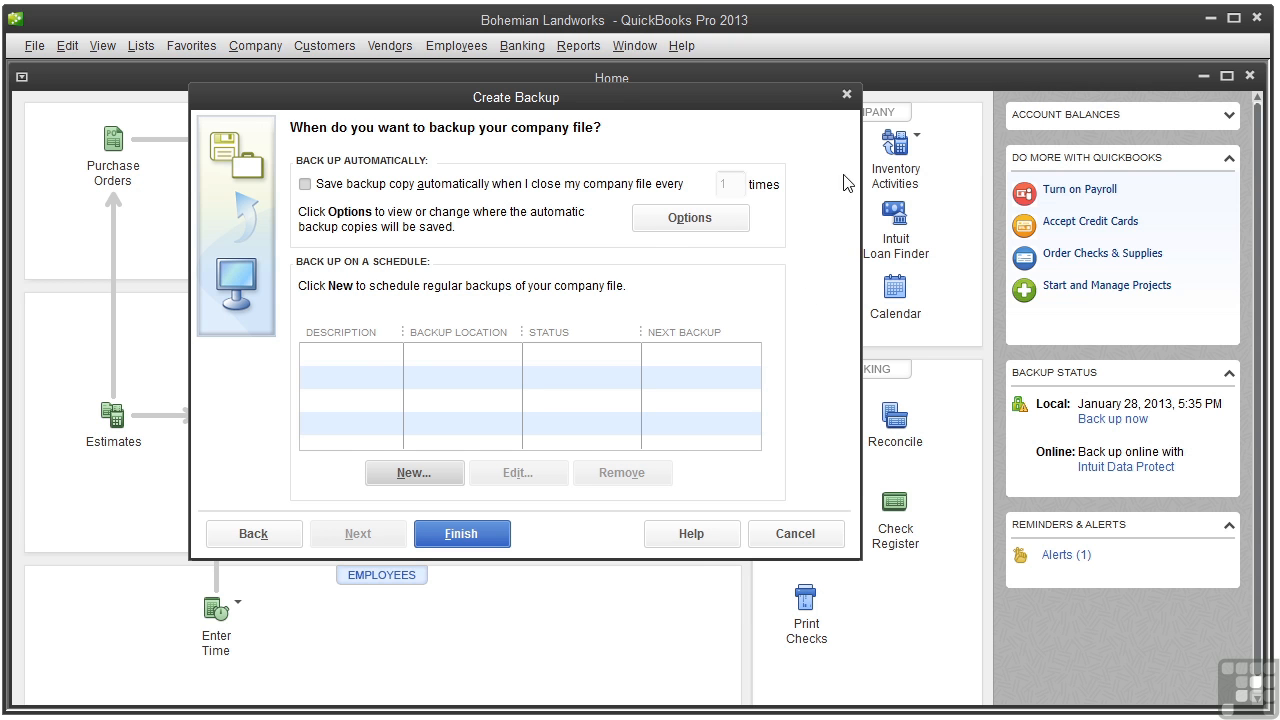
click(846, 94)
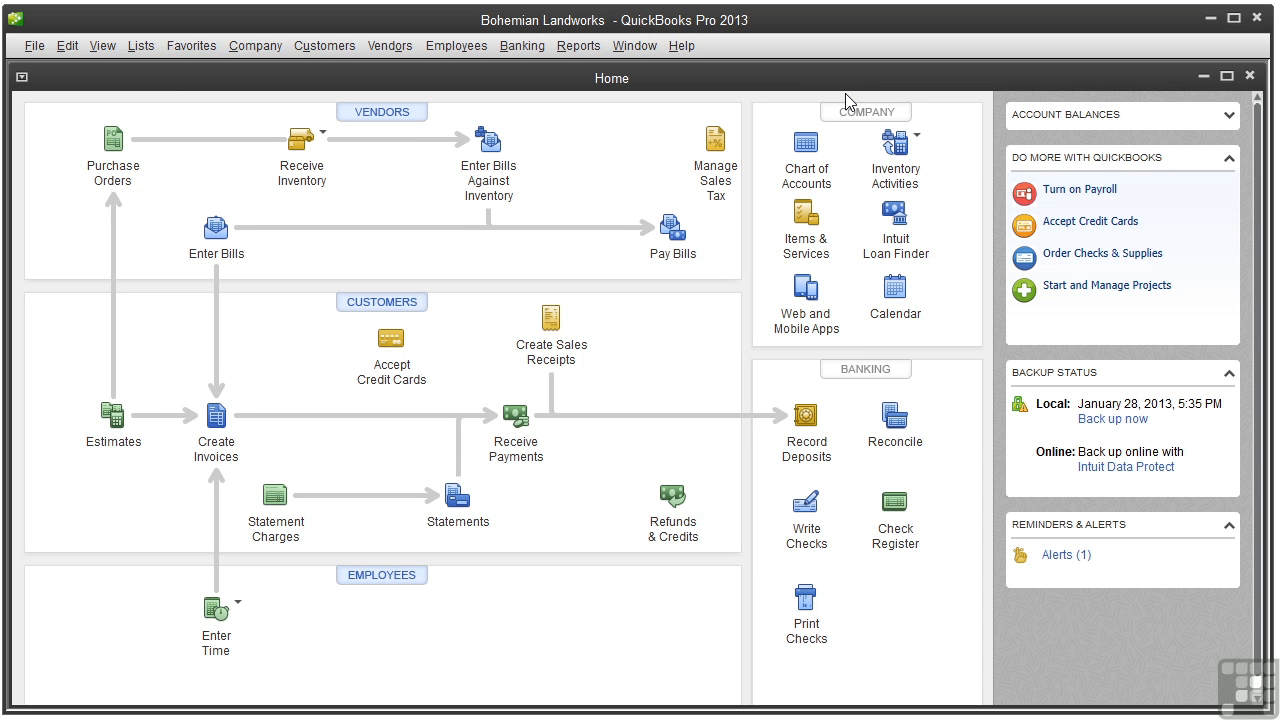